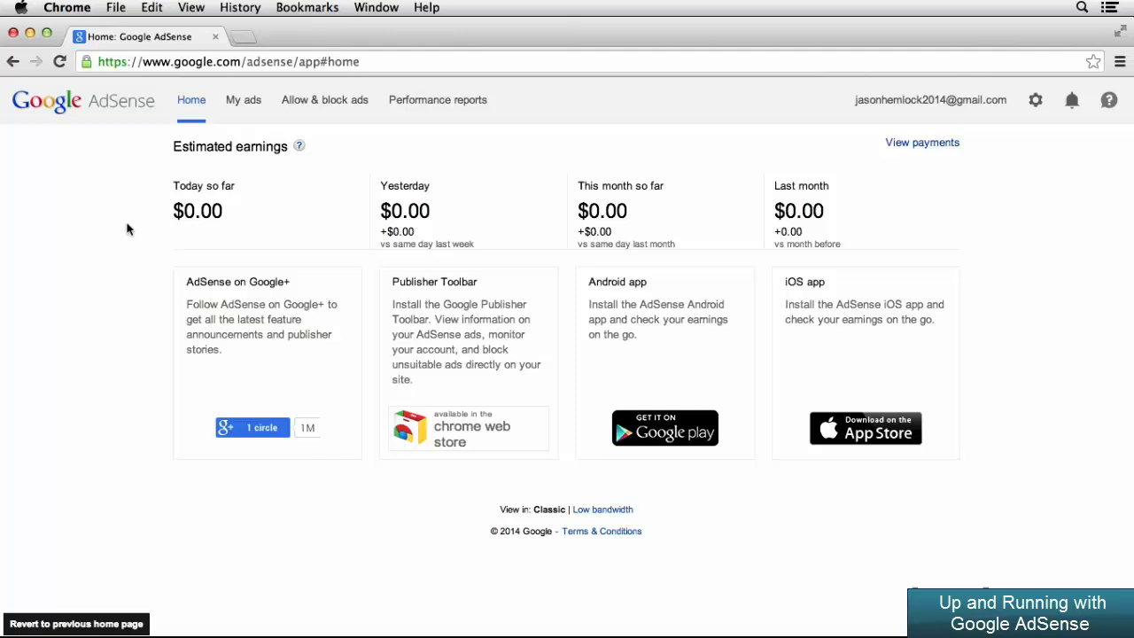
Step: Start a new custom search engine among the search ad products and name it "Kineteco Search Engine"
{"action": "left_click", "coordinate": [249, 108]}
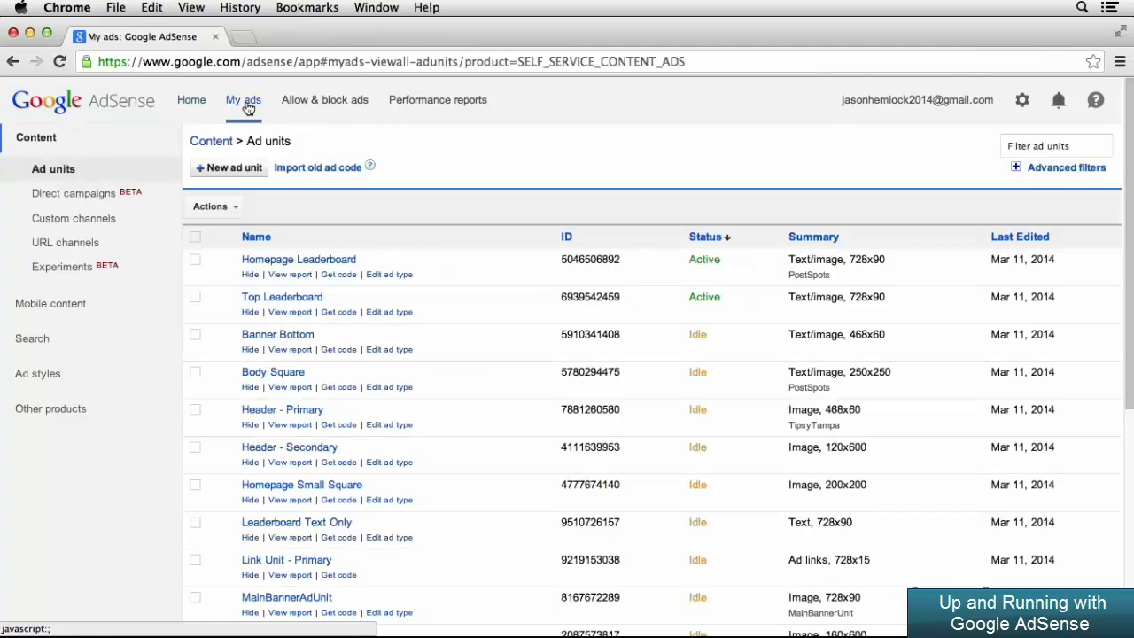
{"action": "left_click", "coordinate": [83, 342]}
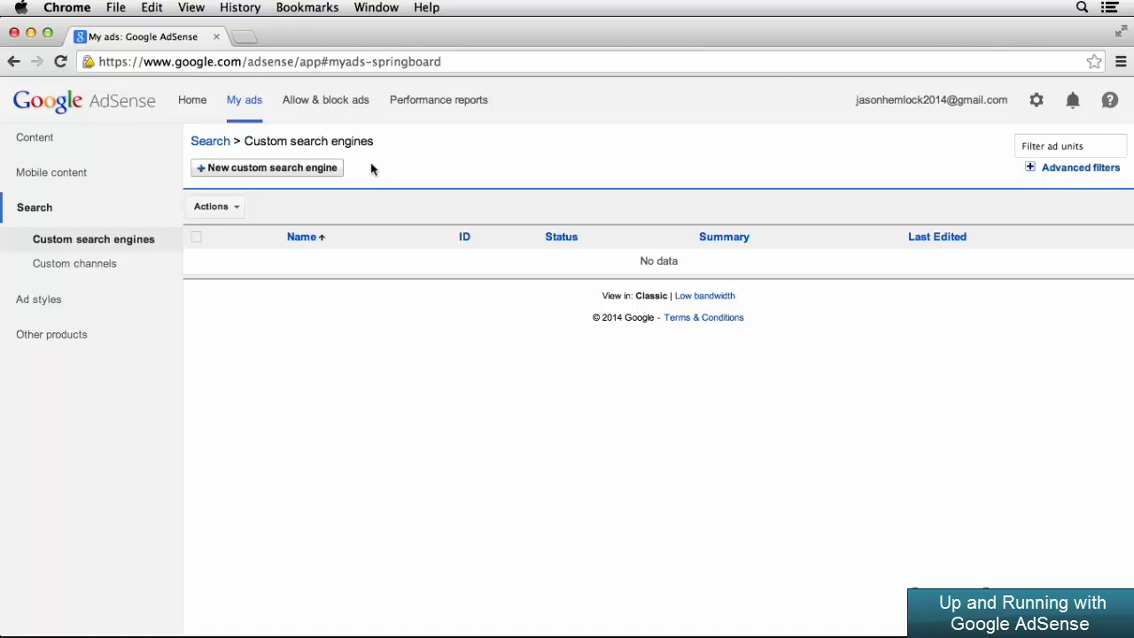
{"action": "left_click", "coordinate": [322, 171]}
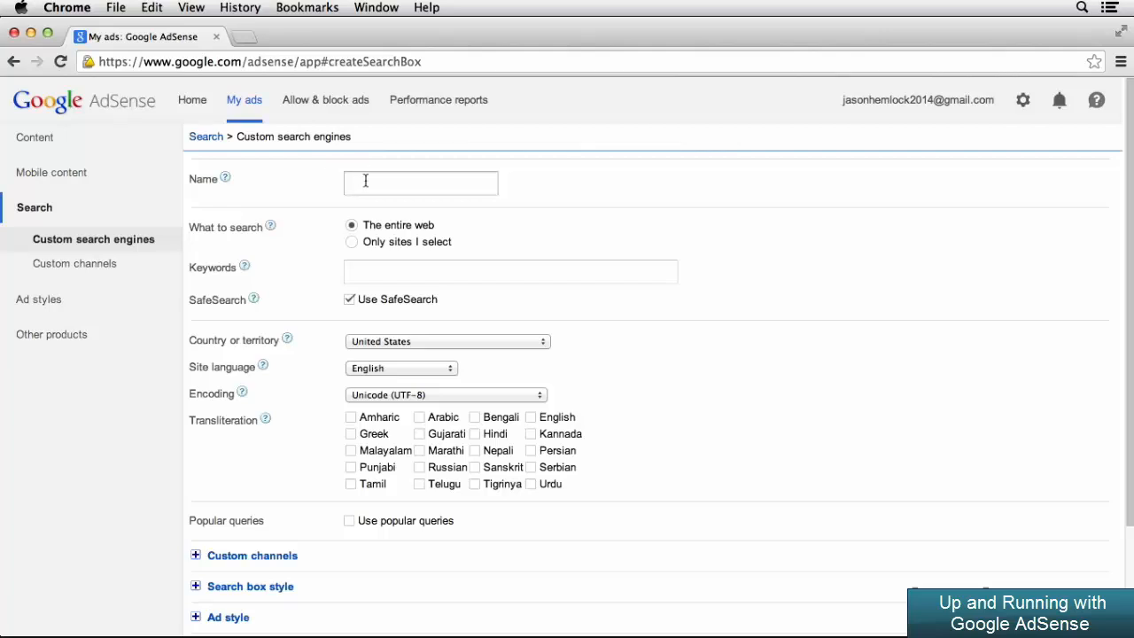
{"action": "left_click", "coordinate": [365, 180]}
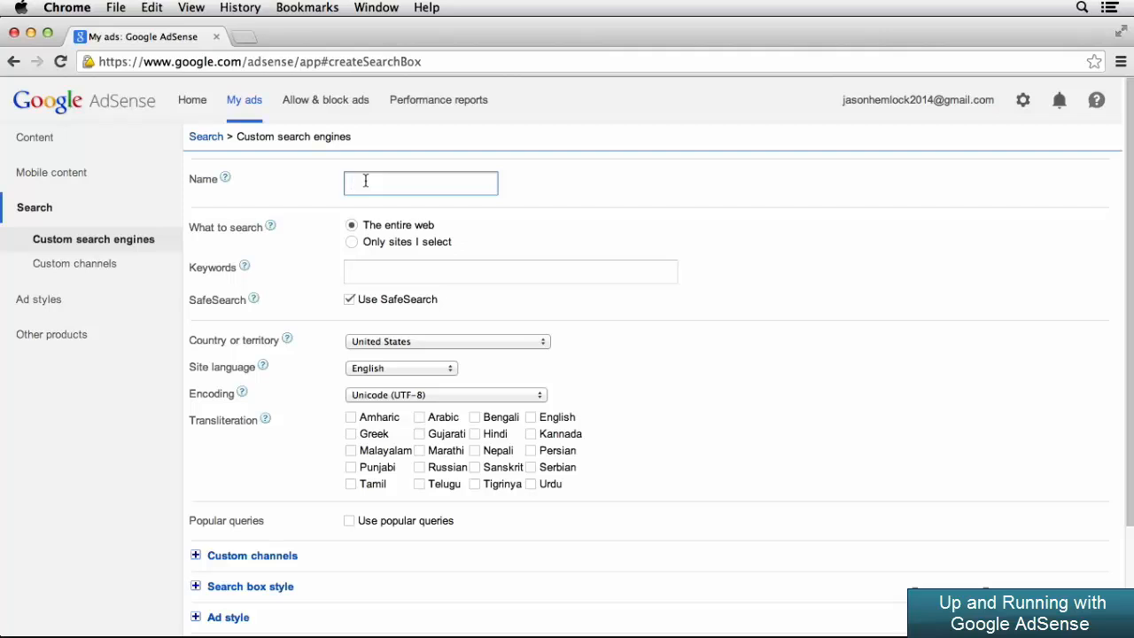
{"action": "type", "text": "Kineteco Search Engine"}
{"action": "left_click", "coordinate": [472, 225]}
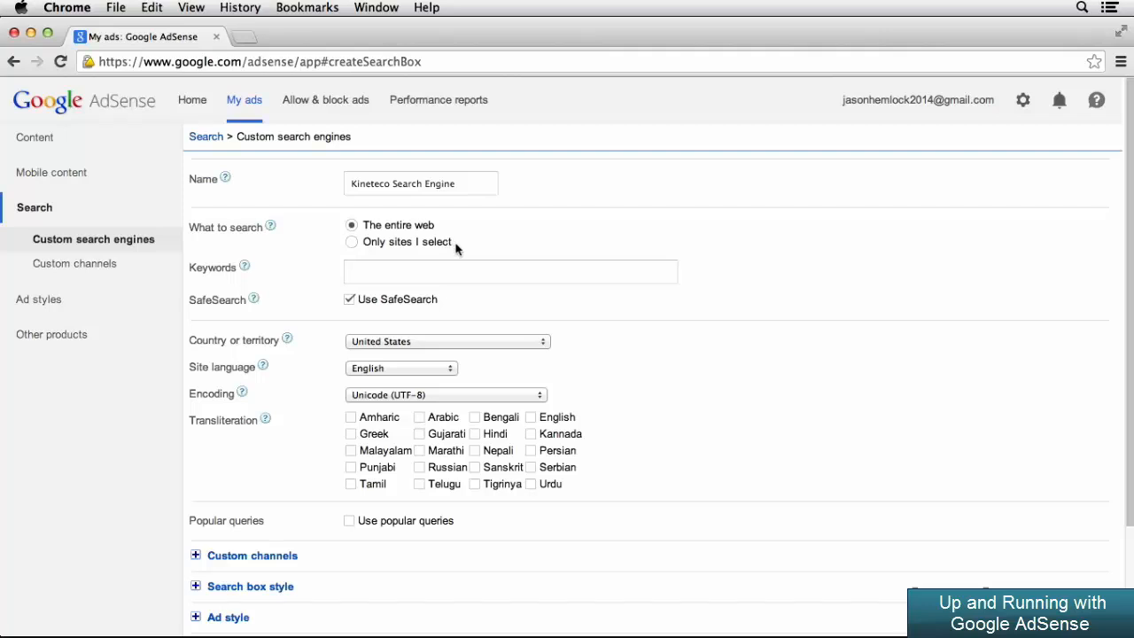
Step: Limit the search engine to selected sites only, listing blog.kineteco.net as the website to search
{"action": "left_click", "coordinate": [353, 243]}
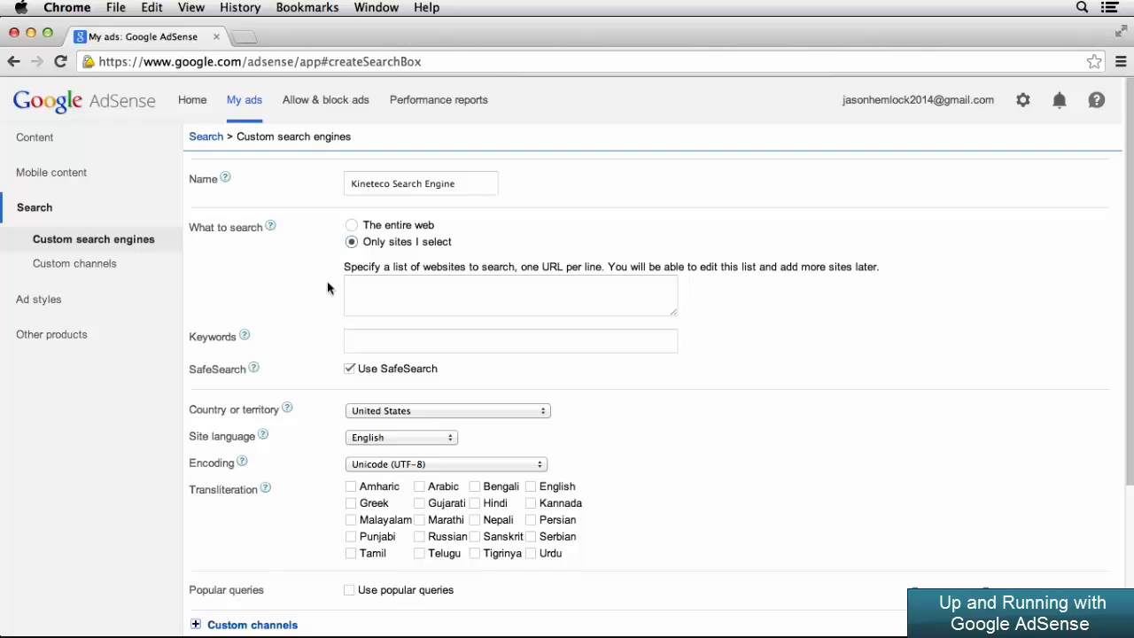
{"action": "left_click", "coordinate": [362, 289]}
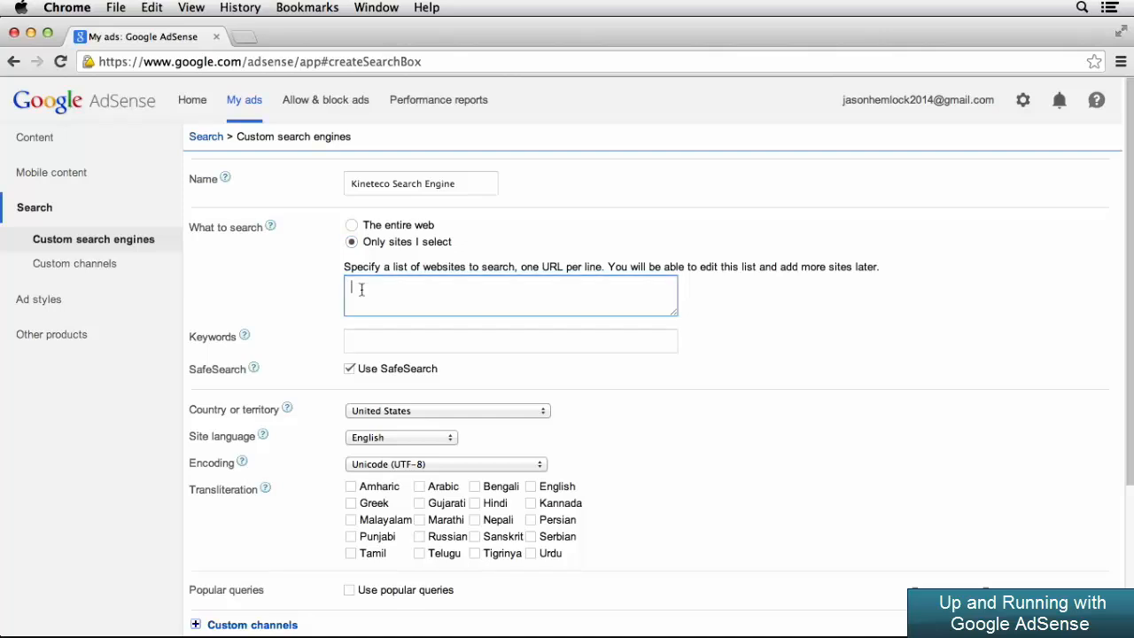
{"action": "type", "text": "blog.kinetec"}
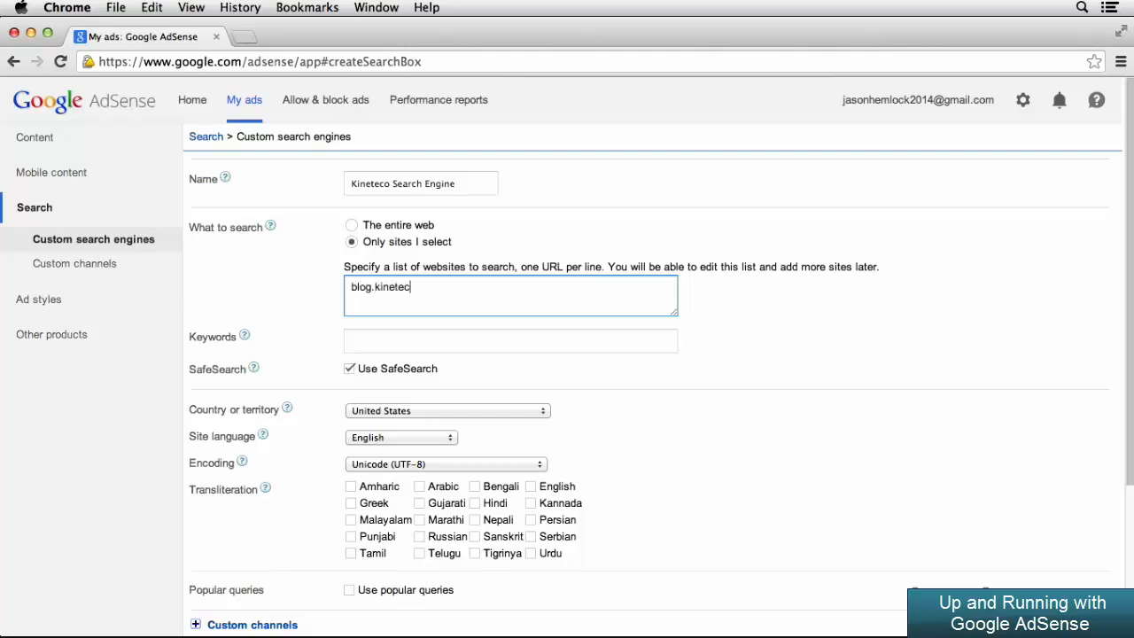
{"action": "type", "text": "o.net"}
{"action": "left_click", "coordinate": [331, 343]}
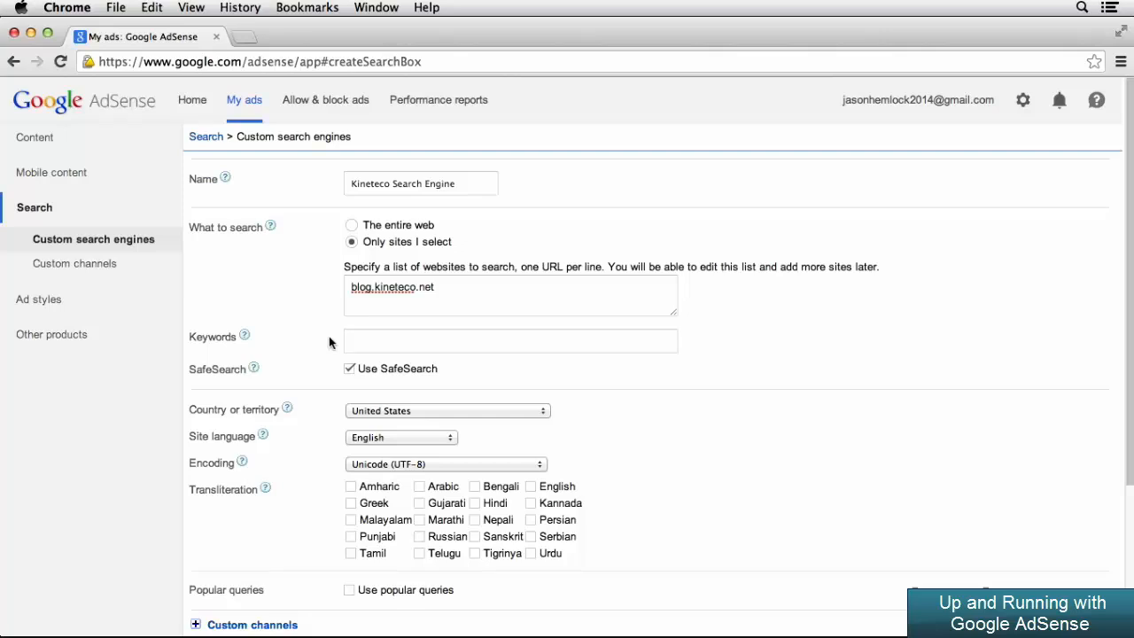
Step: Set the search engine's keywords to "energy, green energy"
{"action": "left_click", "coordinate": [363, 342]}
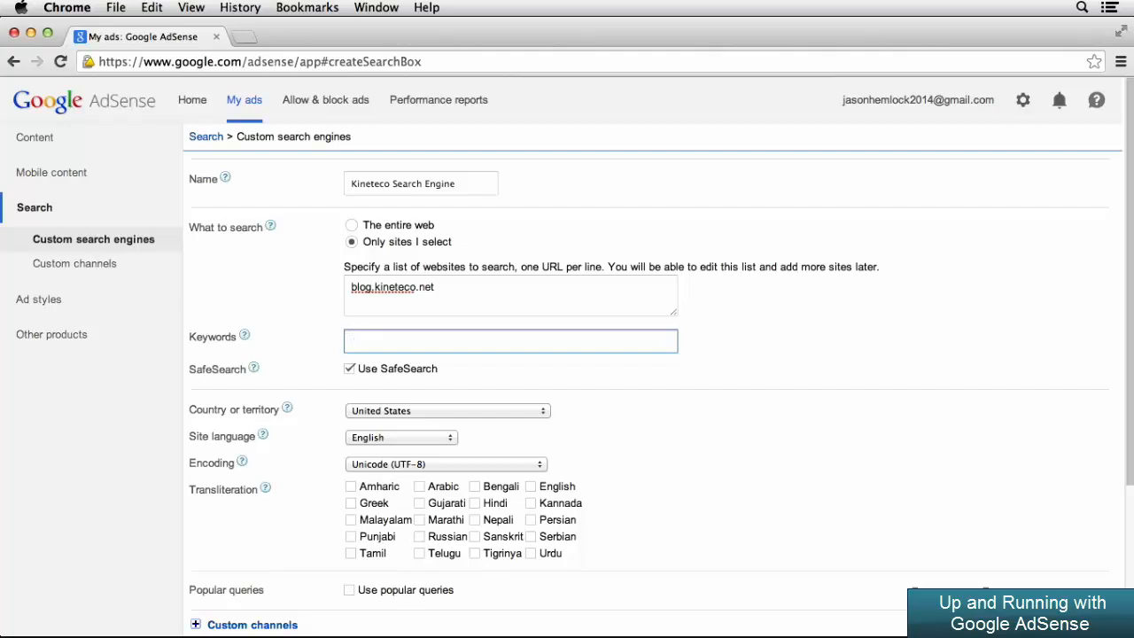
{"action": "type", "text": "energy, green energy"}
{"action": "left_click", "coordinate": [450, 377]}
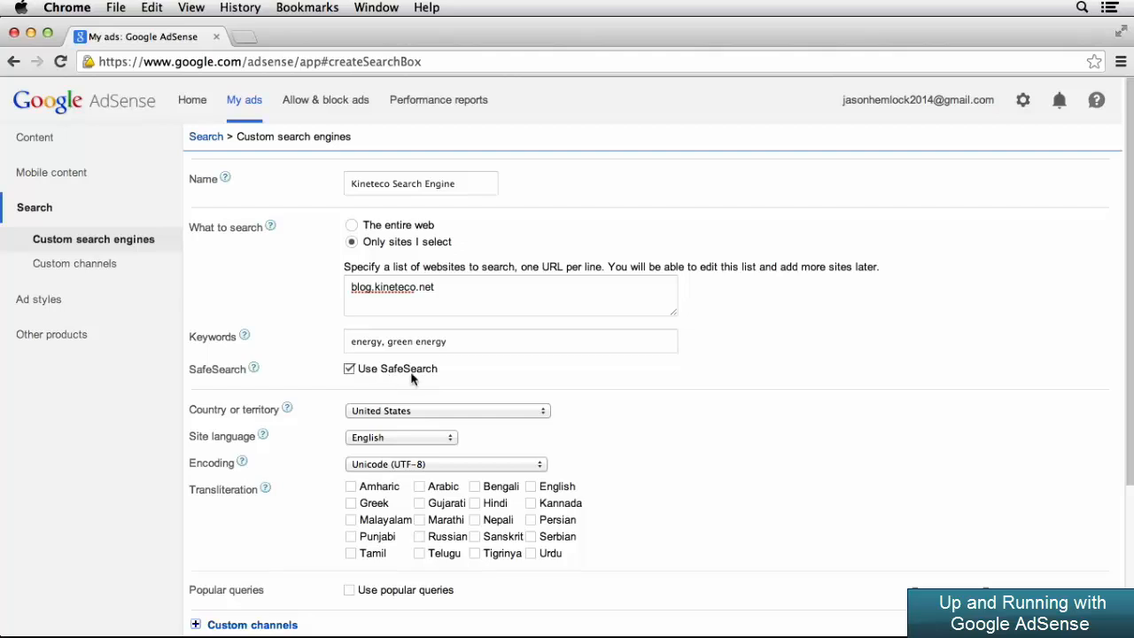
Step: Look through the available site encodings, keeping Unicode (UTF-8) selected
{"action": "scroll", "coordinate": [700, 425], "scroll_direction": "down", "scroll_amount": 3}
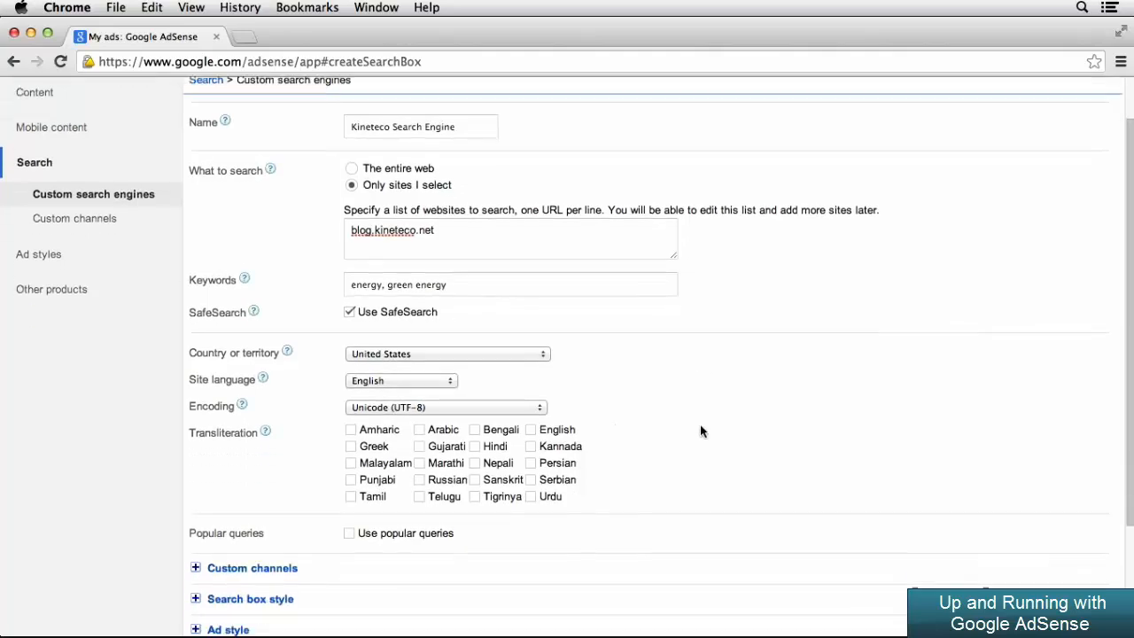
{"action": "scroll", "coordinate": [700, 431], "scroll_direction": "down", "scroll_amount": 1}
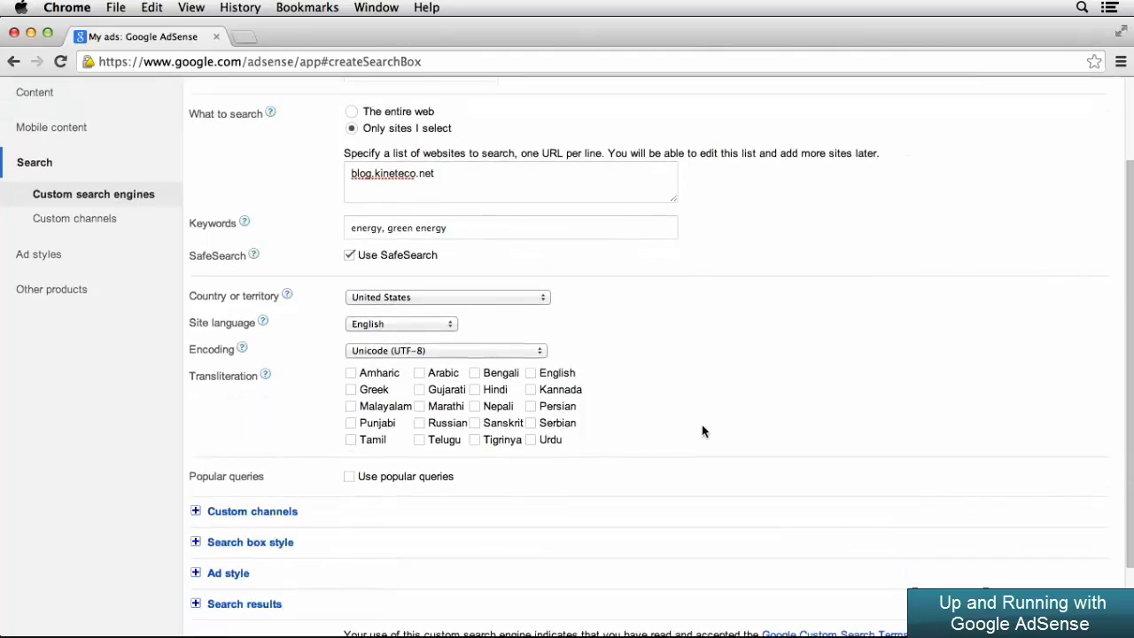
{"action": "left_click", "coordinate": [537, 353]}
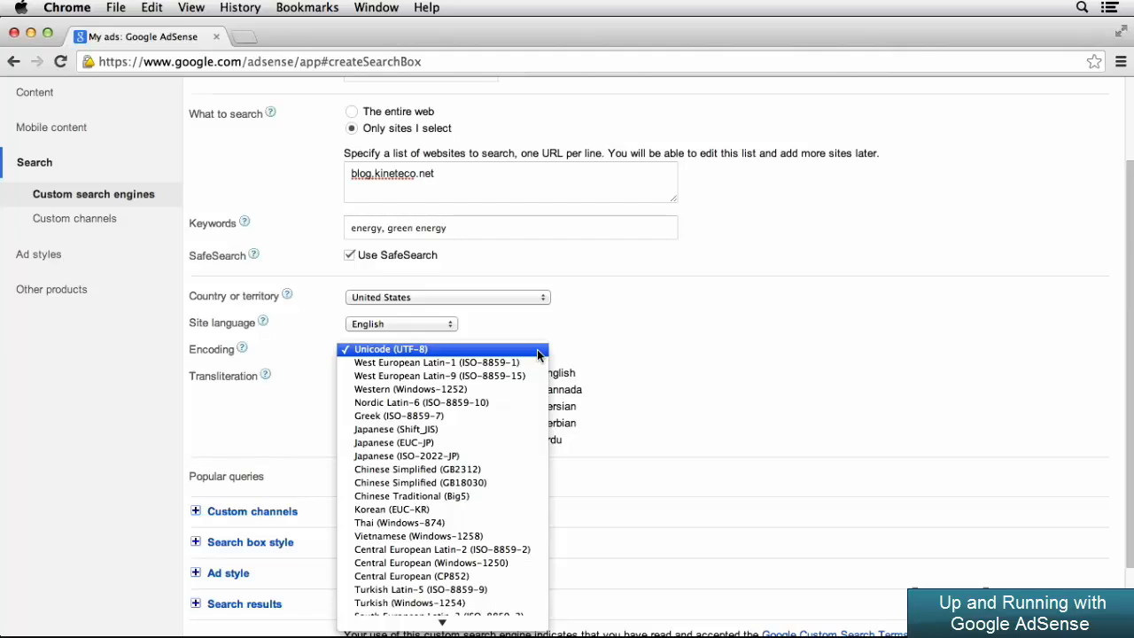
{"action": "left_click", "coordinate": [537, 353]}
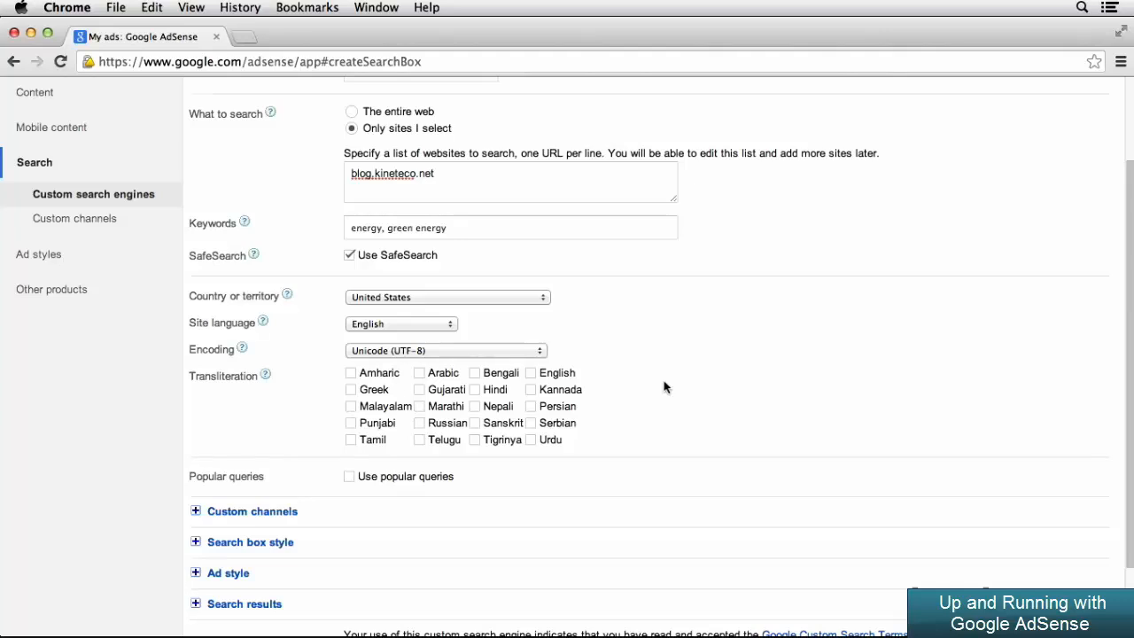
Step: Enable transliteration for every listed language, from Amharic to Urdu
{"action": "left_click", "coordinate": [351, 390]}
{"action": "left_click", "coordinate": [350, 373]}
{"action": "left_click", "coordinate": [351, 407]}
{"action": "left_click", "coordinate": [351, 440]}
{"action": "left_click", "coordinate": [351, 423]}
{"action": "left_click", "coordinate": [419, 440]}
{"action": "left_click", "coordinate": [419, 423]}
{"action": "left_click", "coordinate": [419, 407]}
{"action": "left_click", "coordinate": [419, 390]}
{"action": "left_click", "coordinate": [419, 373]}
{"action": "left_click", "coordinate": [475, 373]}
{"action": "left_click", "coordinate": [475, 390]}
{"action": "left_click", "coordinate": [475, 407]}
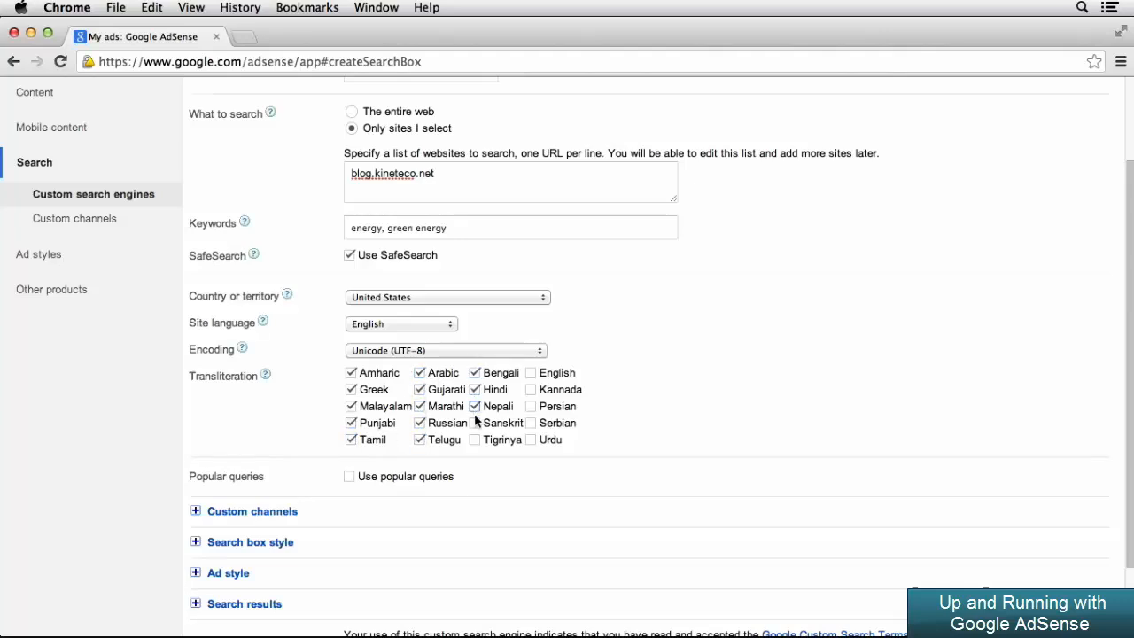
{"action": "left_click", "coordinate": [475, 424]}
{"action": "left_click", "coordinate": [475, 441]}
{"action": "left_click", "coordinate": [531, 440]}
{"action": "left_click", "coordinate": [530, 423]}
{"action": "left_click", "coordinate": [531, 407]}
{"action": "left_click", "coordinate": [531, 390]}
{"action": "left_click", "coordinate": [530, 372]}
Step: Create a custom channel named "Search Engine" and add it to the custom search engine
{"action": "scroll", "coordinate": [646, 427], "scroll_direction": "down", "scroll_amount": 1}
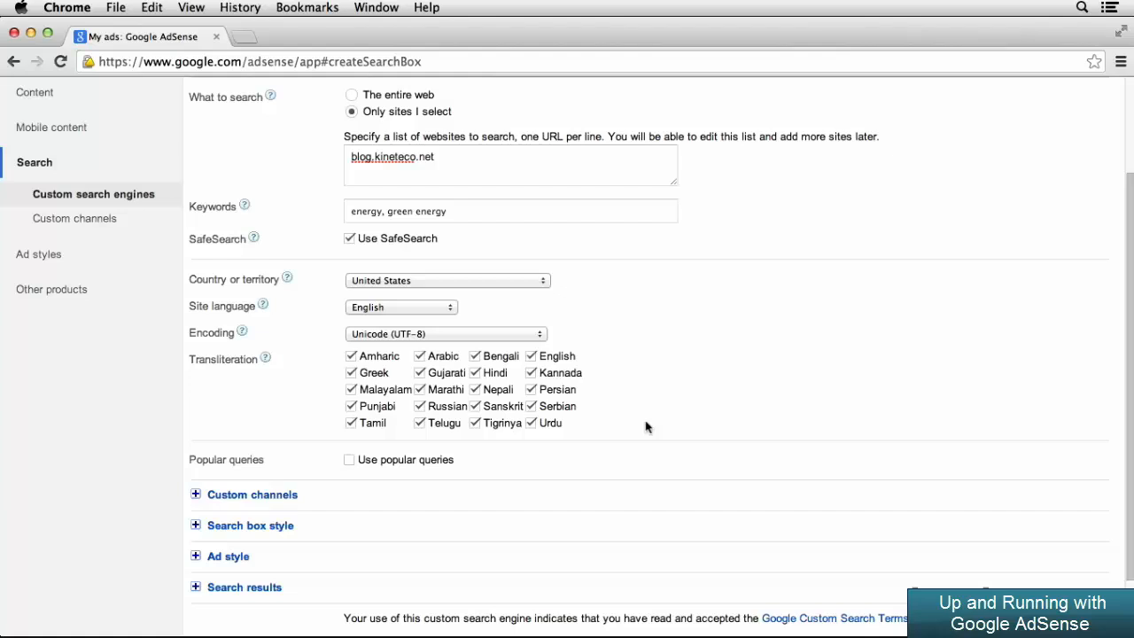
{"action": "scroll", "coordinate": [645, 427], "scroll_direction": "down", "scroll_amount": 1}
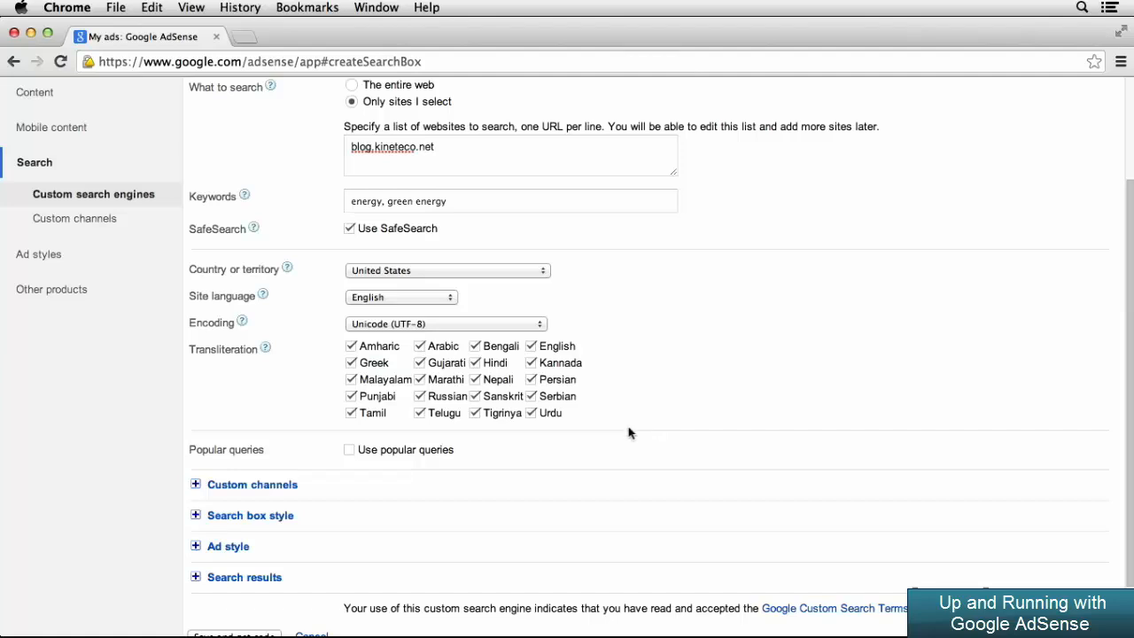
{"action": "left_click", "coordinate": [196, 486]}
{"action": "scroll", "coordinate": [173, 506], "scroll_direction": "down", "scroll_amount": 3}
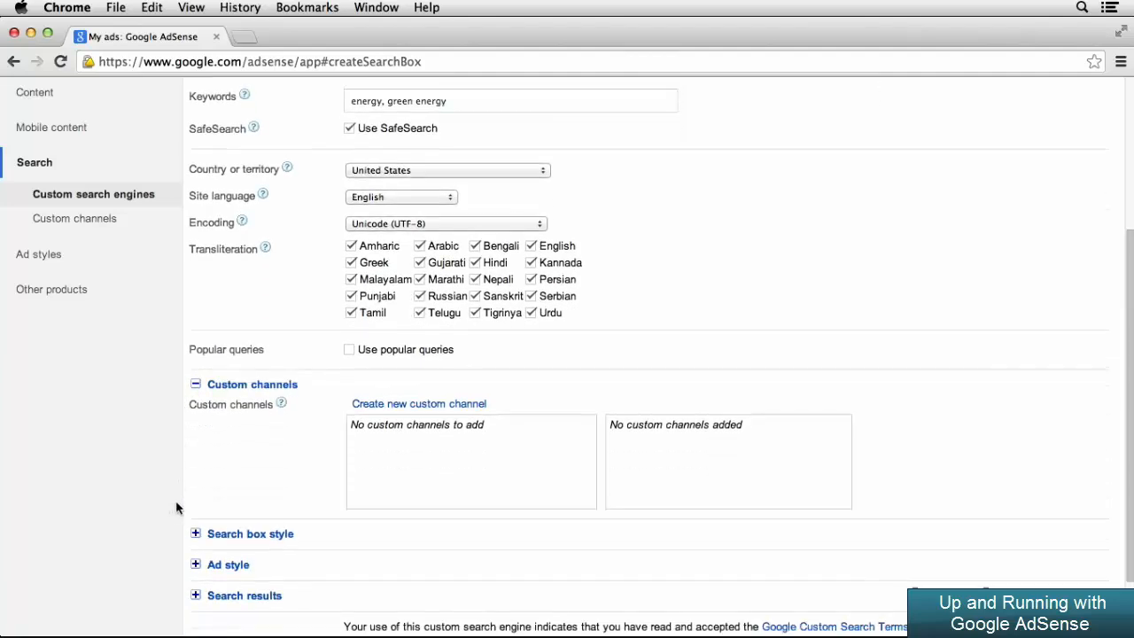
{"action": "scroll", "coordinate": [177, 505], "scroll_direction": "down", "scroll_amount": 1}
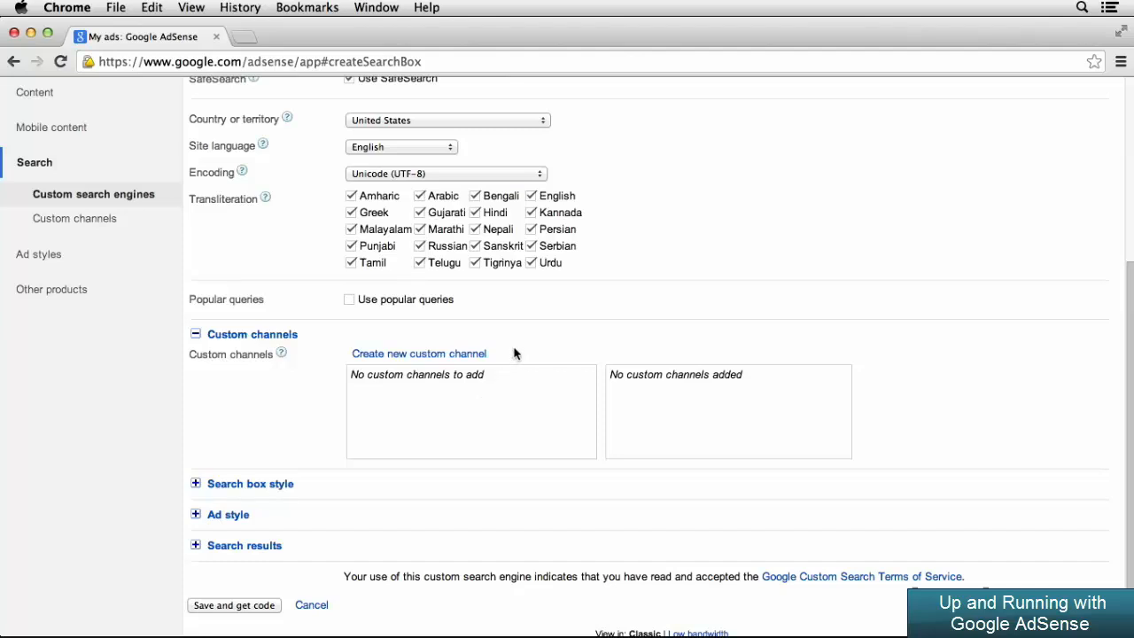
{"action": "left_click", "coordinate": [472, 354]}
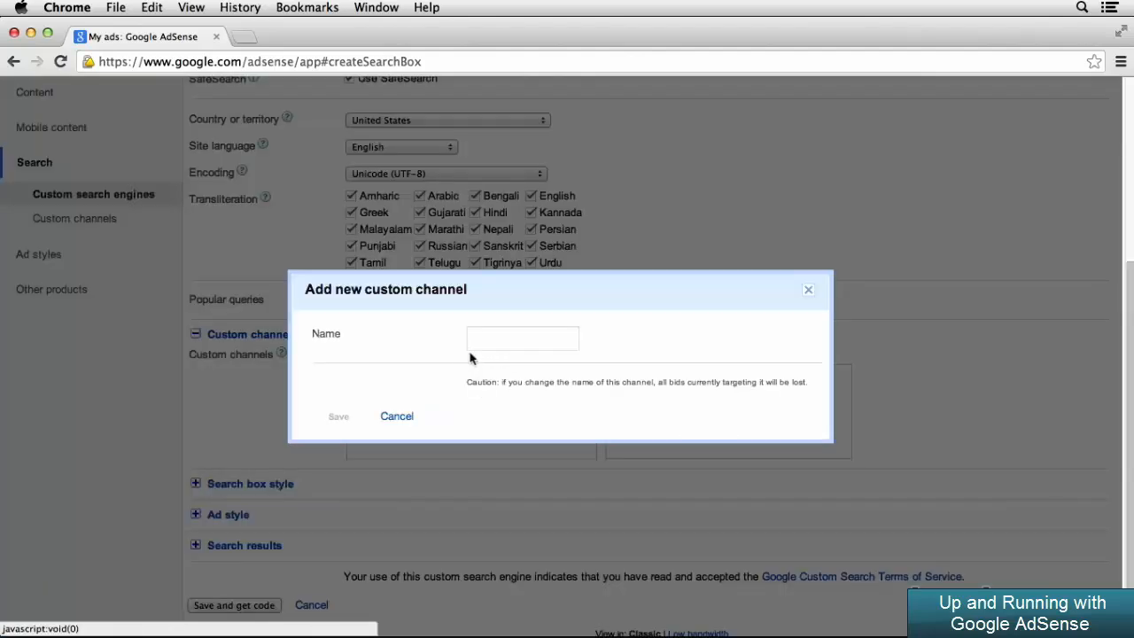
{"action": "left_click", "coordinate": [495, 149]}
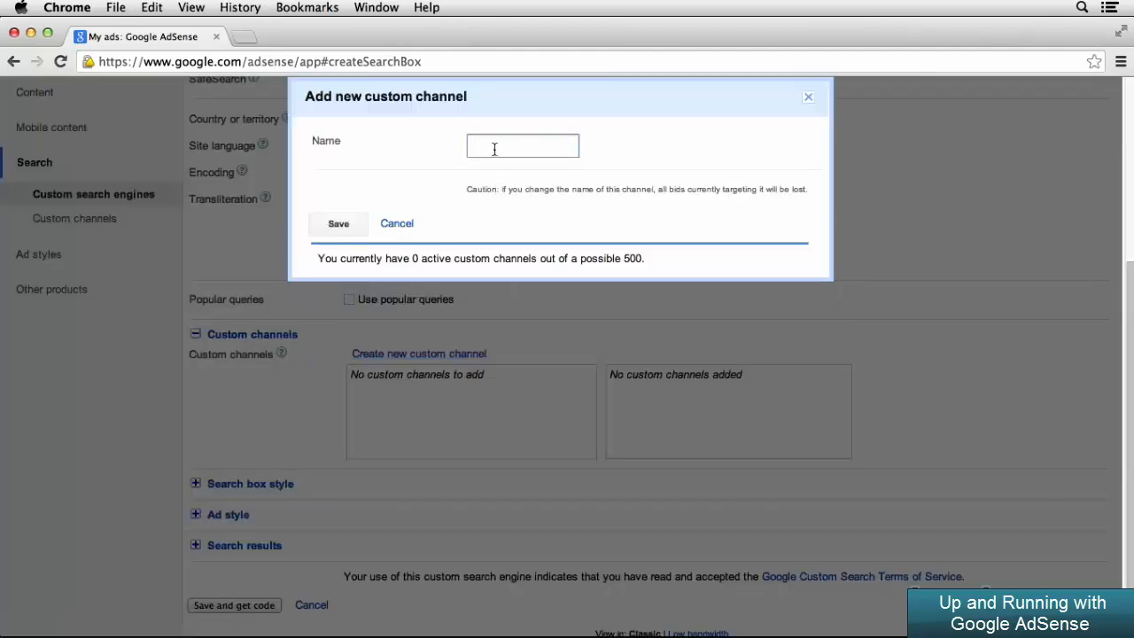
{"action": "type", "text": "Search Engine"}
{"action": "left_click", "coordinate": [359, 228]}
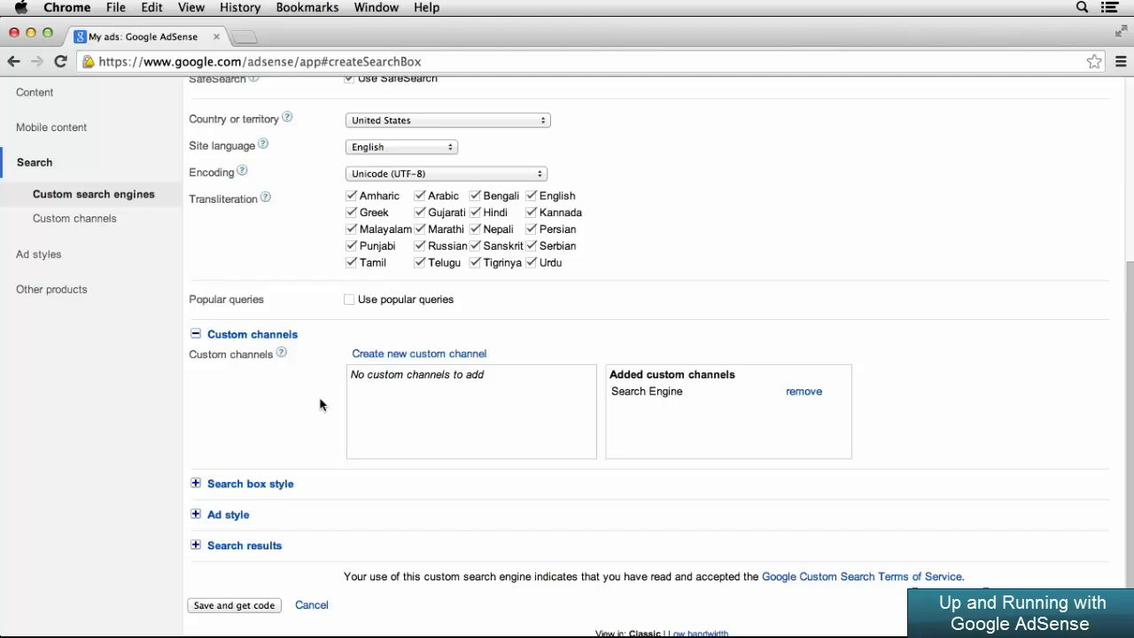
Step: Expand the search box style settings, try the white and grey logos next to the box, and settle on the watermark style
{"action": "scroll", "coordinate": [198, 459], "scroll_direction": "down", "scroll_amount": 1}
{"action": "left_click", "coordinate": [196, 451]}
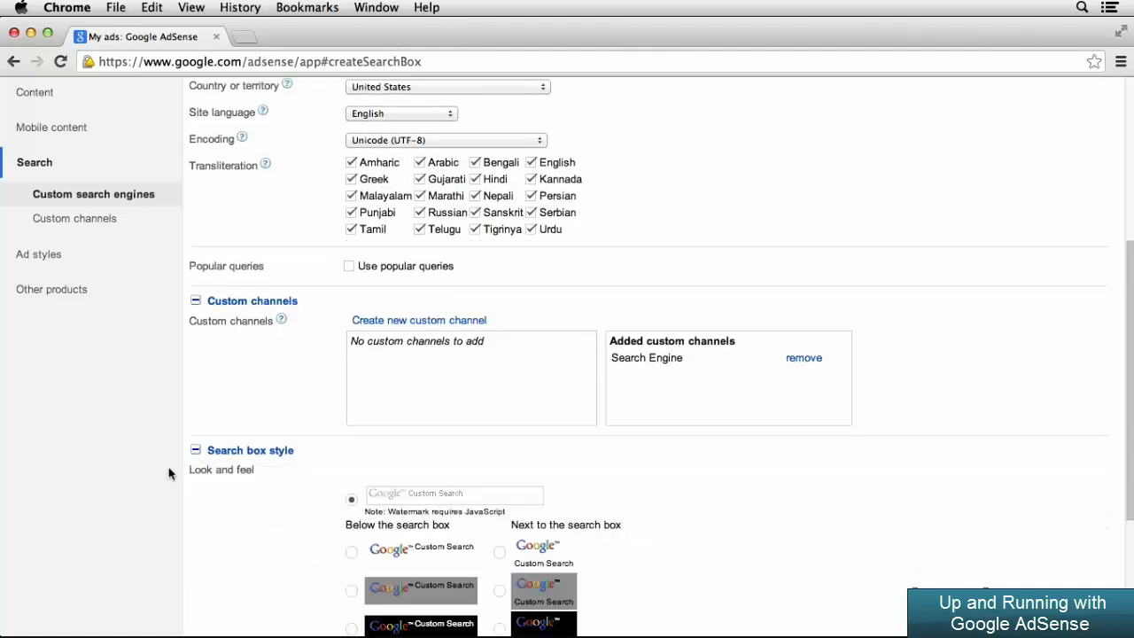
{"action": "scroll", "coordinate": [172, 469], "scroll_direction": "down", "scroll_amount": 4}
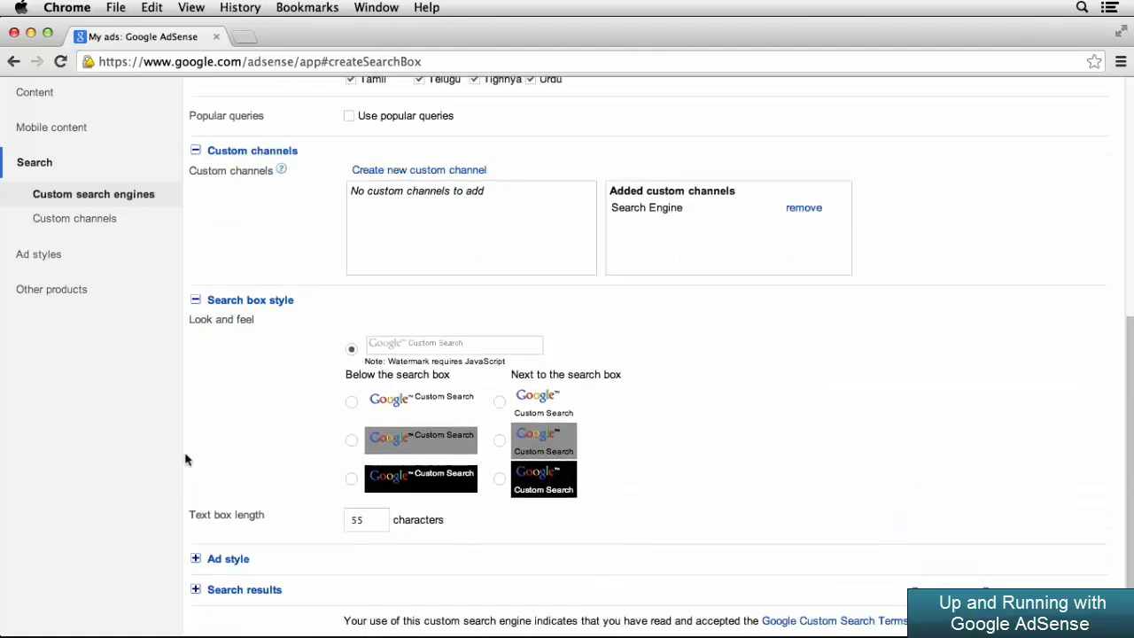
{"action": "scroll", "coordinate": [186, 458], "scroll_direction": "down", "scroll_amount": 1}
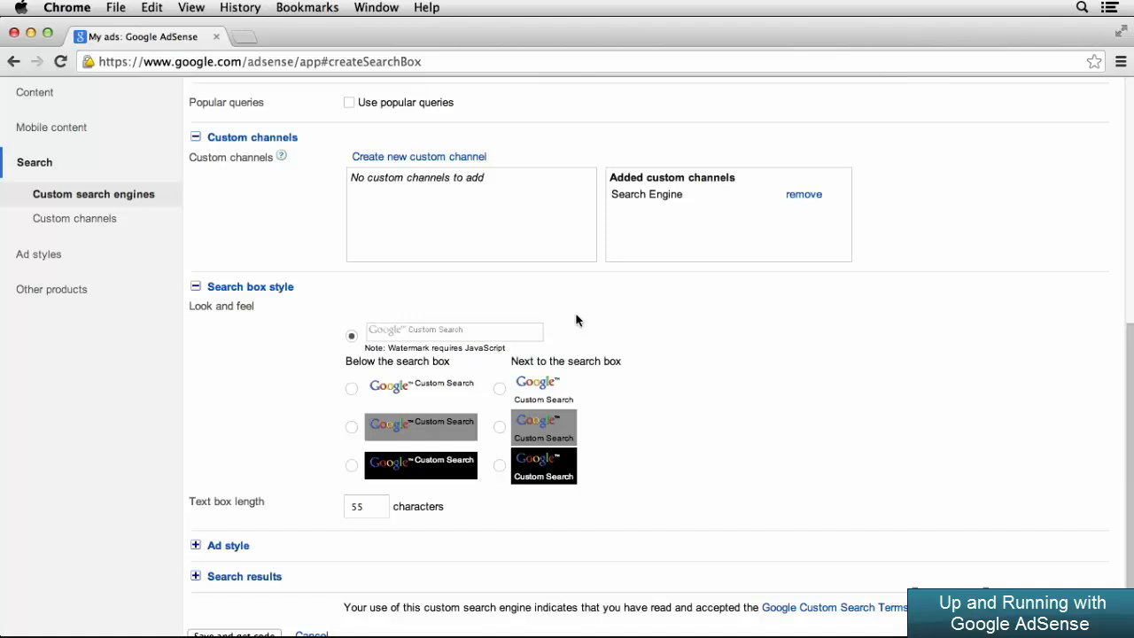
{"action": "left_click", "coordinate": [499, 388]}
{"action": "left_click", "coordinate": [500, 427]}
{"action": "left_click", "coordinate": [351, 336]}
Step: Expand the ad style settings and examine the preset ad styles with their colours
{"action": "scroll", "coordinate": [656, 438], "scroll_direction": "down", "scroll_amount": 2}
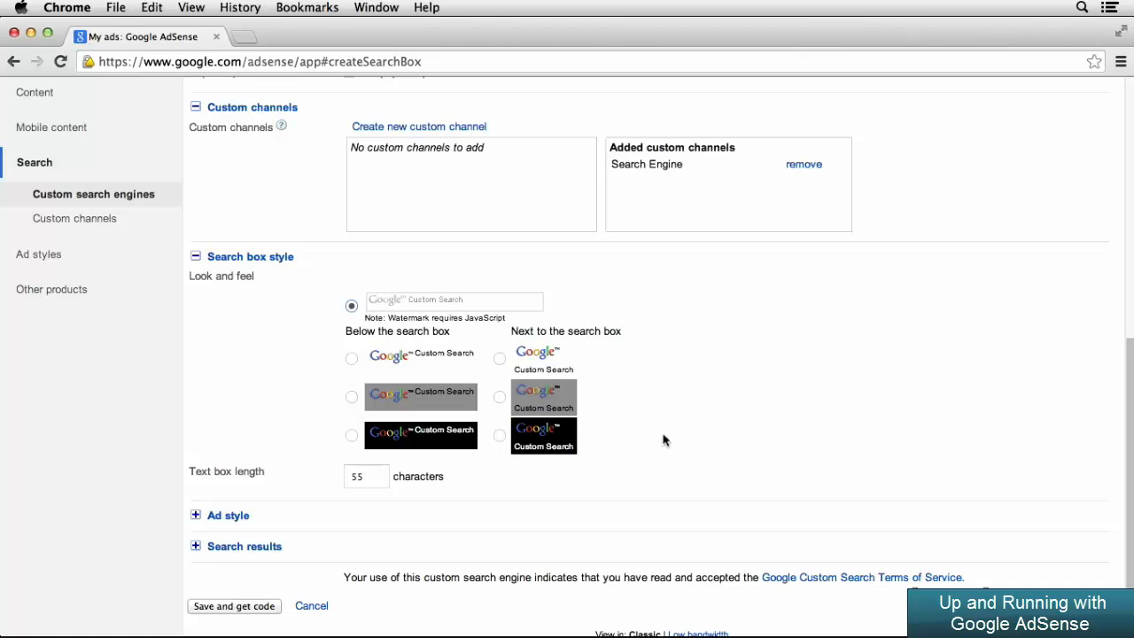
{"action": "scroll", "coordinate": [665, 441], "scroll_direction": "down", "scroll_amount": 1}
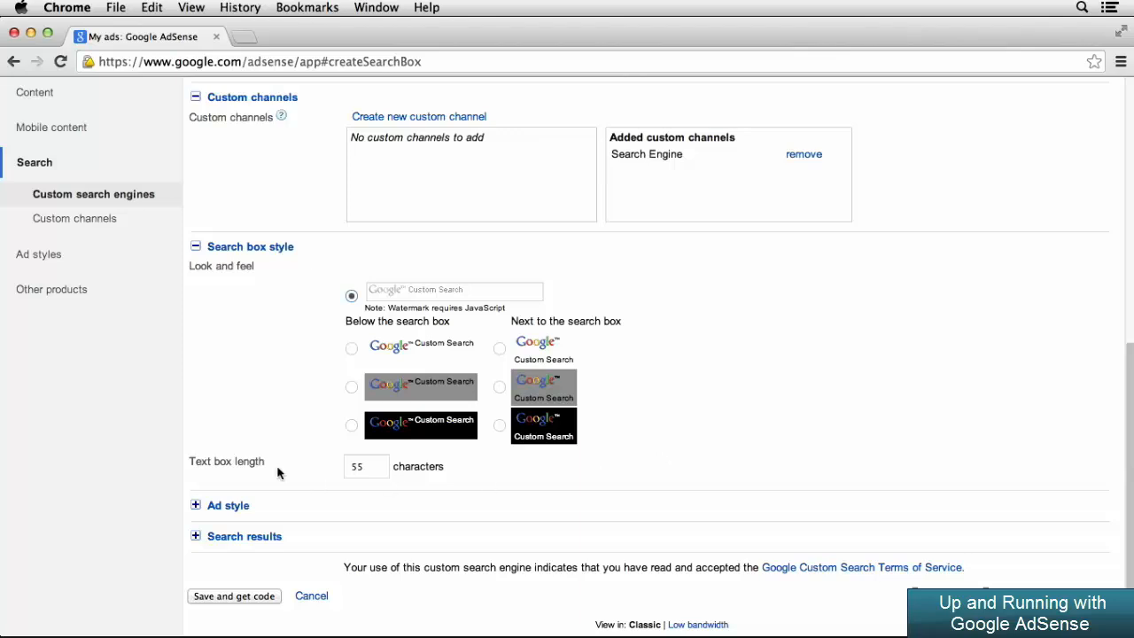
{"action": "scroll", "coordinate": [276, 472], "scroll_direction": "down", "scroll_amount": 1}
{"action": "left_click", "coordinate": [195, 502]}
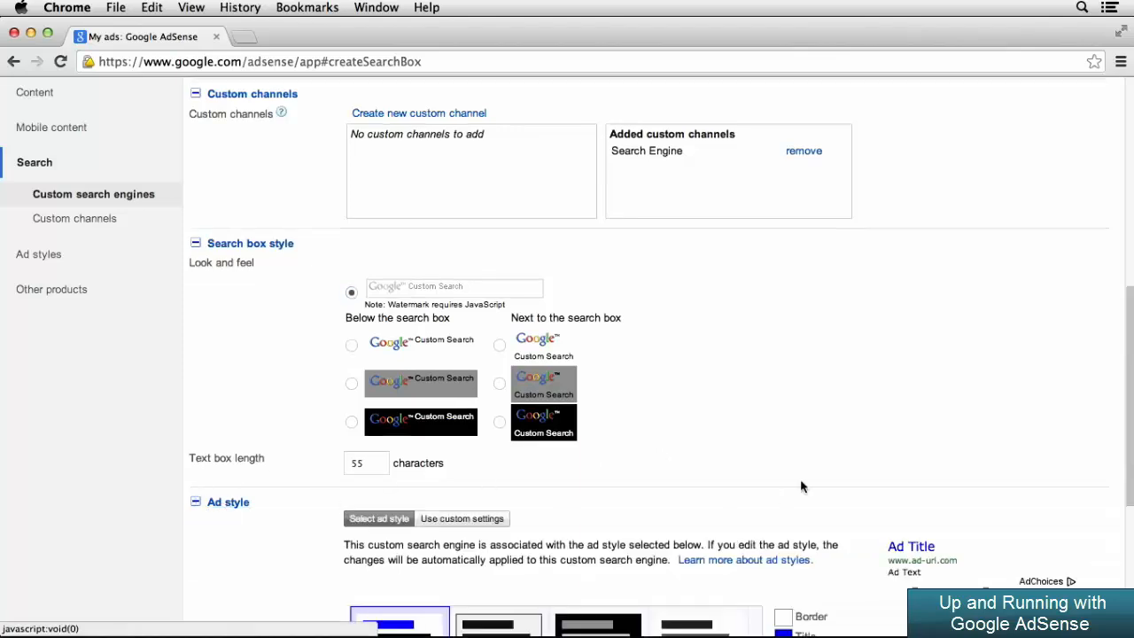
{"action": "scroll", "coordinate": [800, 478], "scroll_direction": "down", "scroll_amount": 2}
{"action": "scroll", "coordinate": [855, 493], "scroll_direction": "down", "scroll_amount": 1}
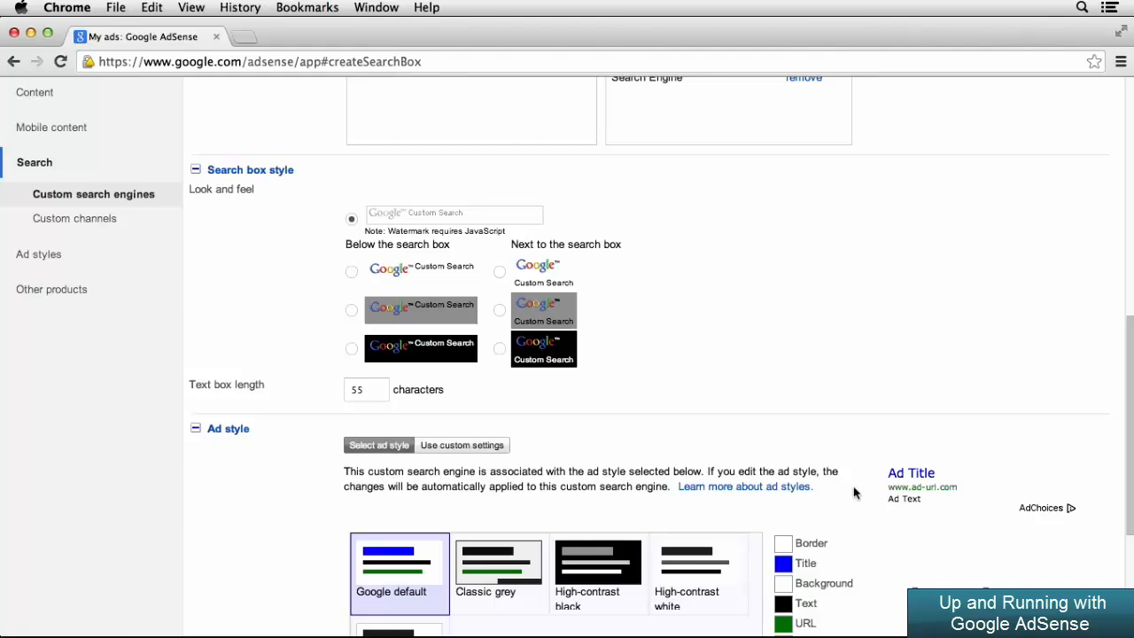
{"action": "scroll", "coordinate": [855, 493], "scroll_direction": "down", "scroll_amount": 4}
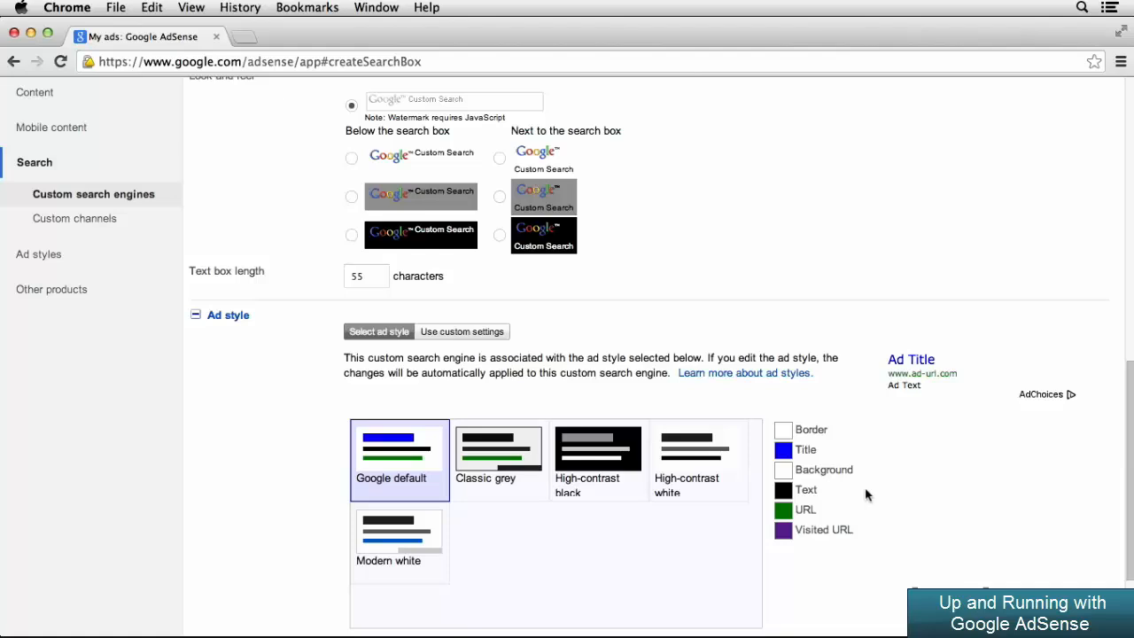
{"action": "scroll", "coordinate": [885, 487], "scroll_direction": "down", "scroll_amount": 4}
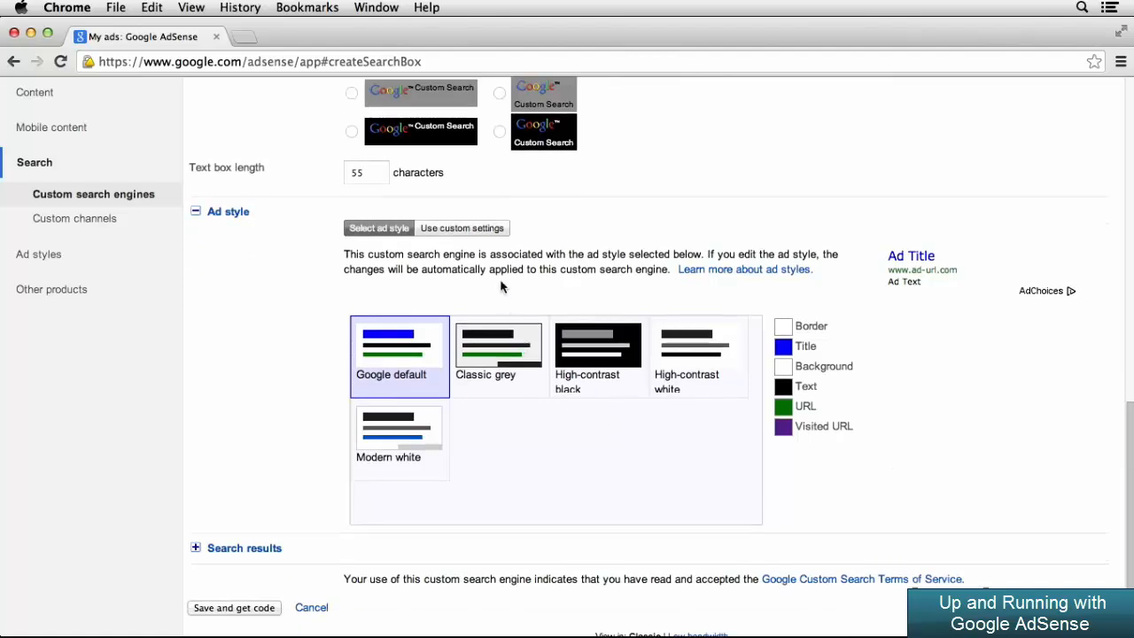
Step: Switch the ad style to custom settings and check the title colour palette without picking a colour
{"action": "left_click", "coordinate": [484, 230]}
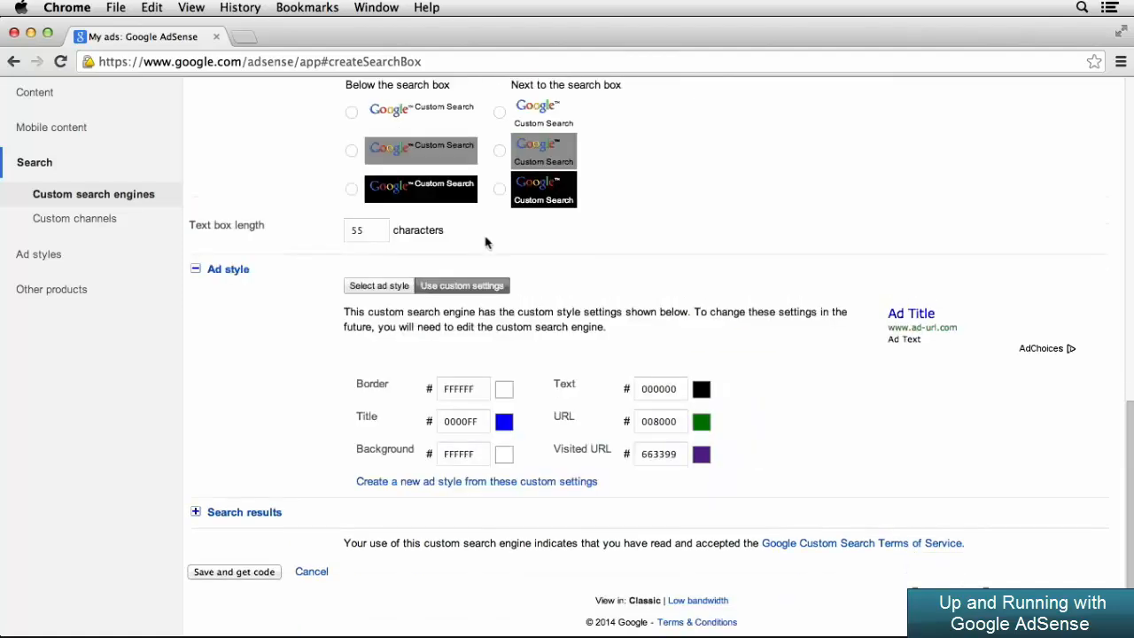
{"action": "left_click", "coordinate": [504, 422]}
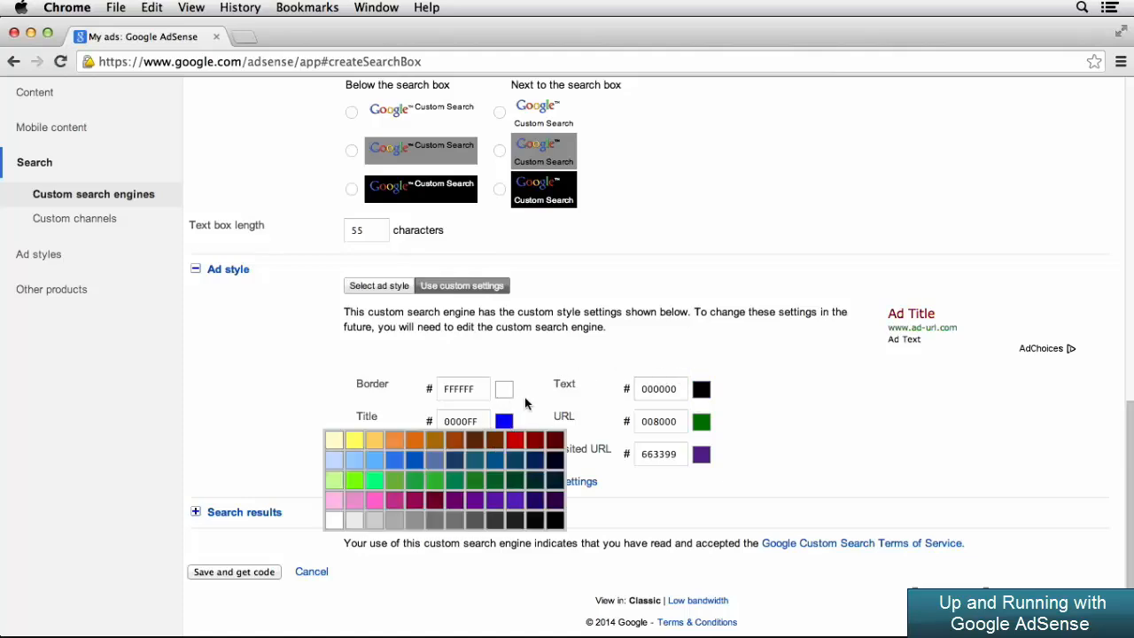
{"action": "left_click", "coordinate": [504, 391]}
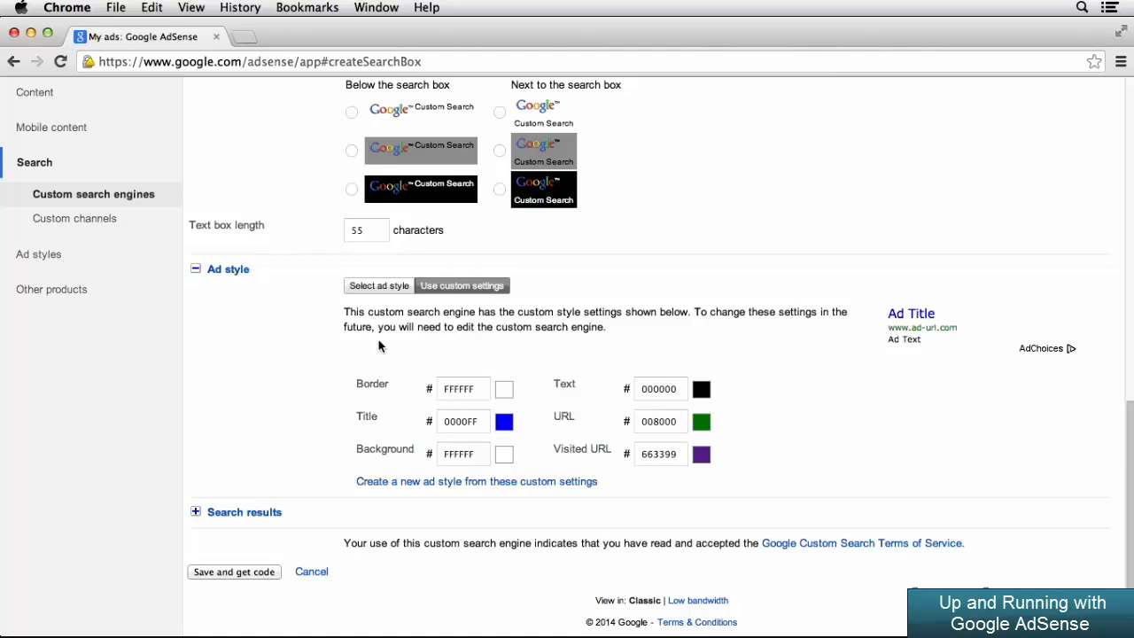
Step: Return the ad style from custom settings to the preset styles and choose the Google default style
{"action": "left_click", "coordinate": [380, 287]}
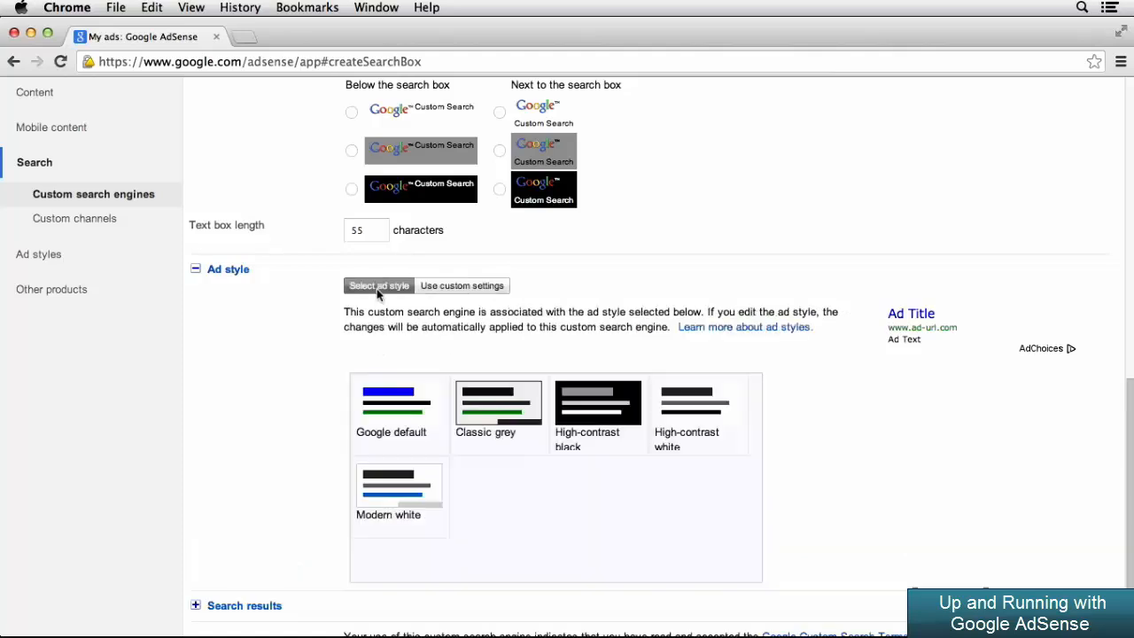
{"action": "left_click", "coordinate": [401, 413]}
{"action": "scroll", "coordinate": [296, 401], "scroll_direction": "down", "scroll_amount": 3}
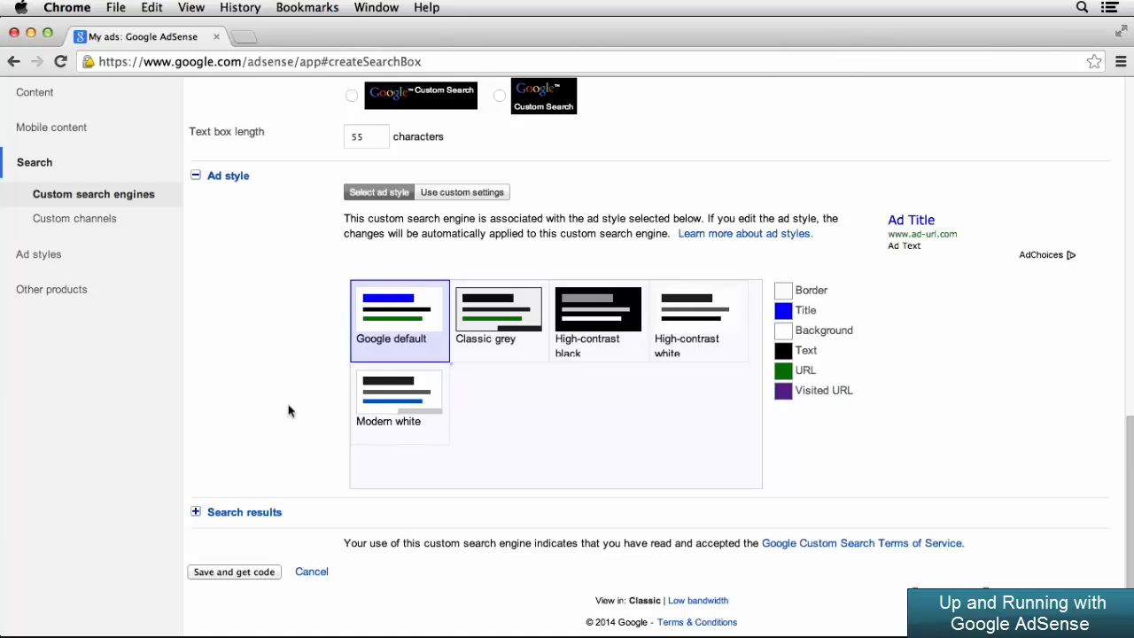
Step: Expand the search results settings and display results on a Google page in a new window, leaving the logo URL fields empty
{"action": "left_click", "coordinate": [196, 512]}
{"action": "scroll", "coordinate": [304, 479], "scroll_direction": "down", "scroll_amount": 3}
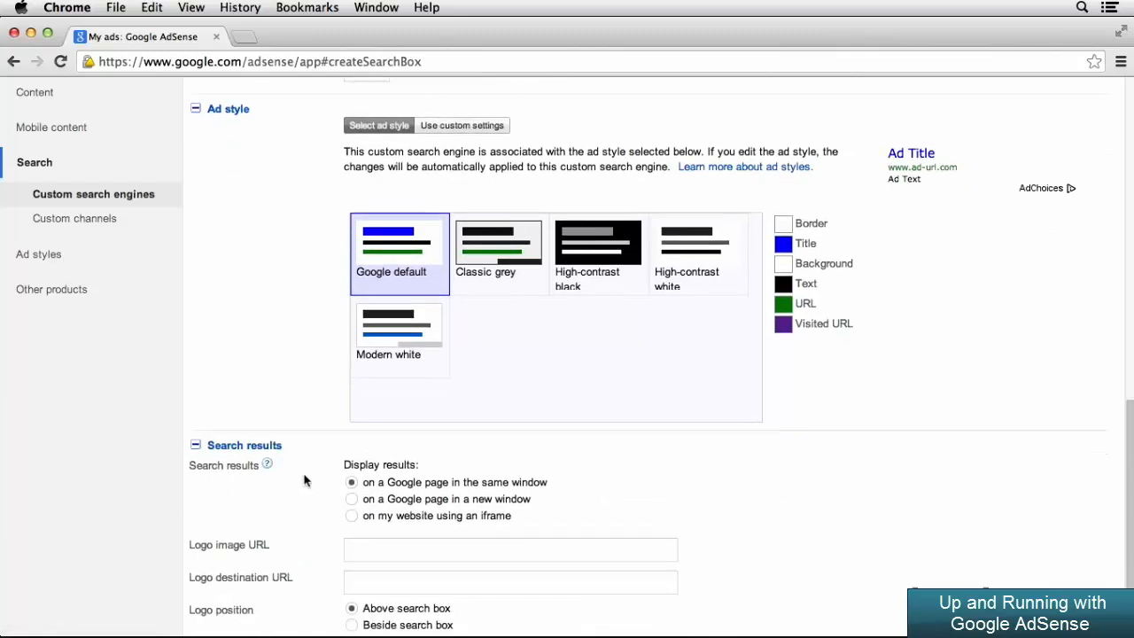
{"action": "scroll", "coordinate": [324, 485], "scroll_direction": "down", "scroll_amount": 1}
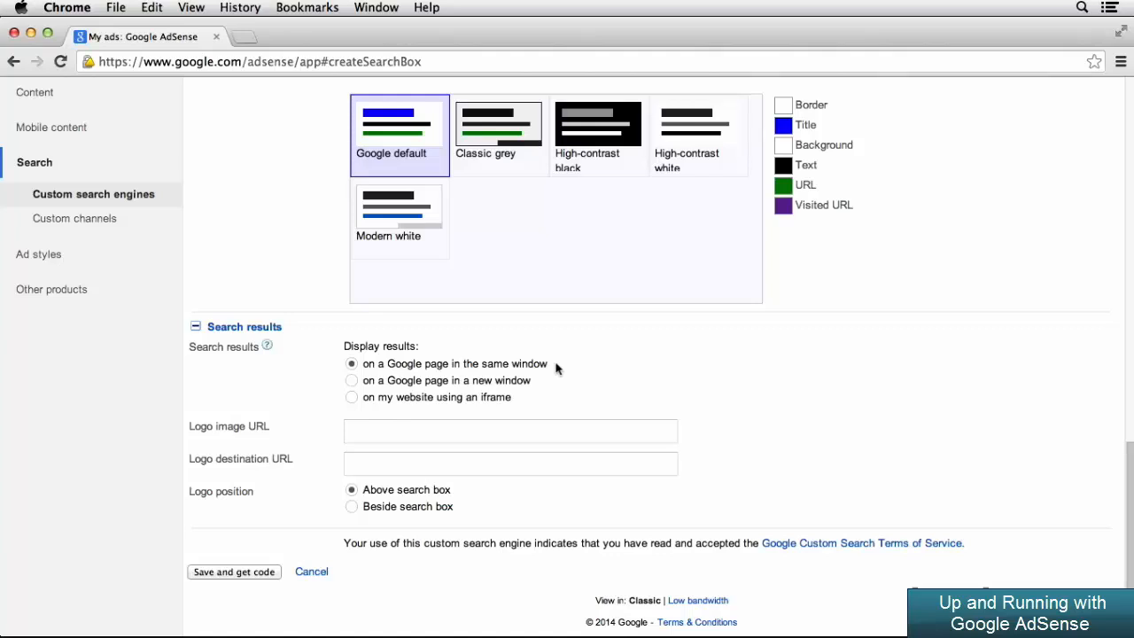
{"action": "left_click", "coordinate": [352, 381]}
{"action": "left_click", "coordinate": [608, 431]}
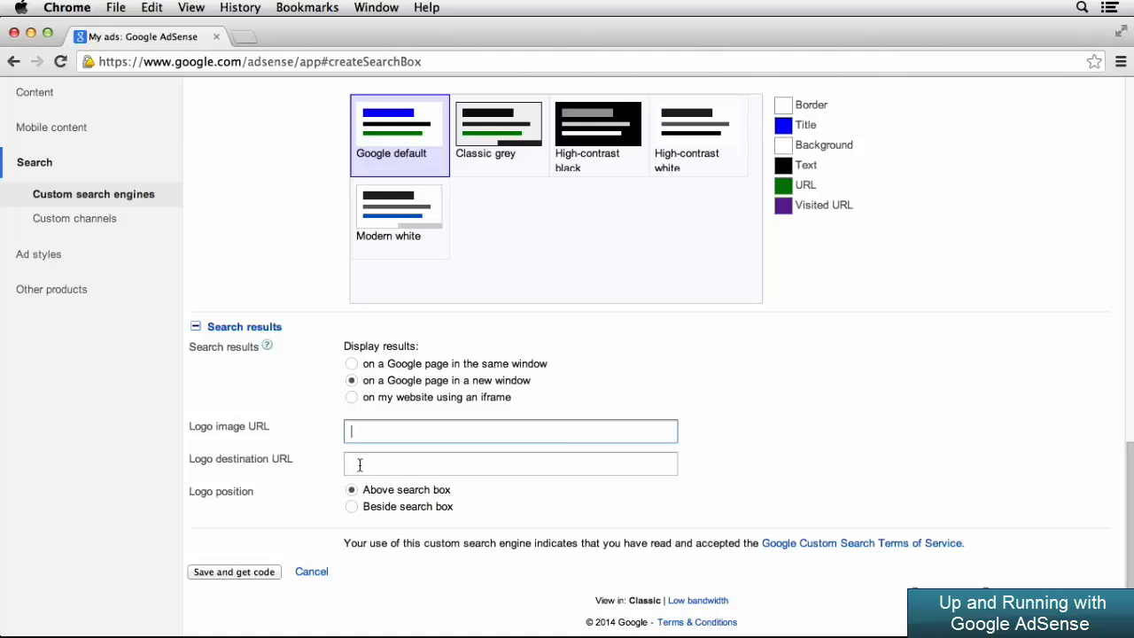
{"action": "left_click", "coordinate": [328, 490]}
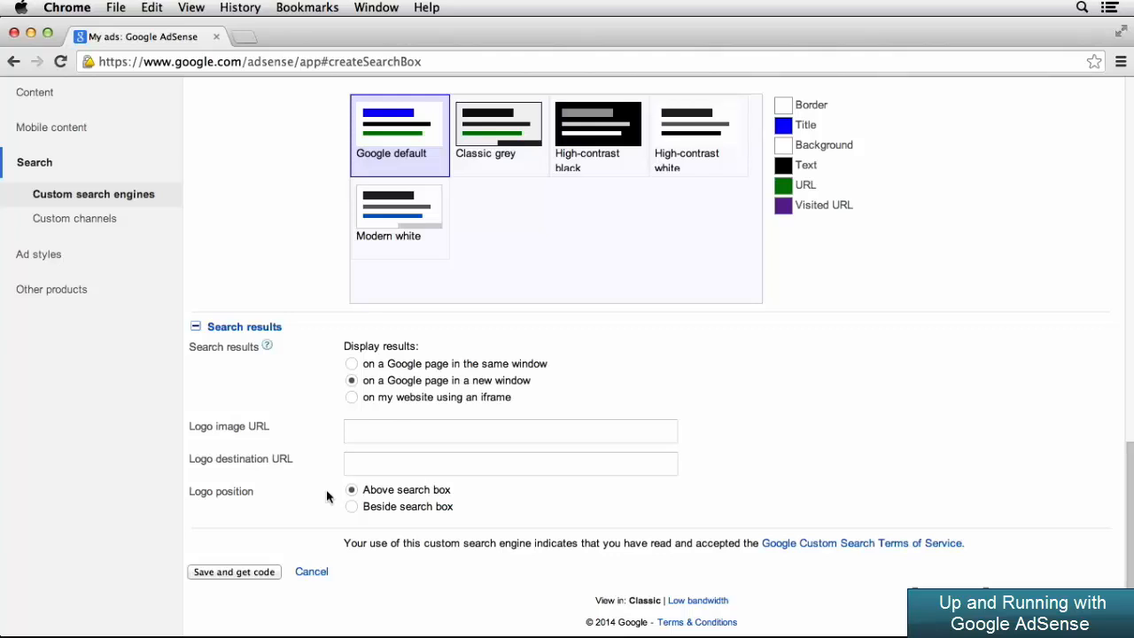
Step: Save the custom search engine to generate its search box code and copy the entire code
{"action": "left_click", "coordinate": [269, 571]}
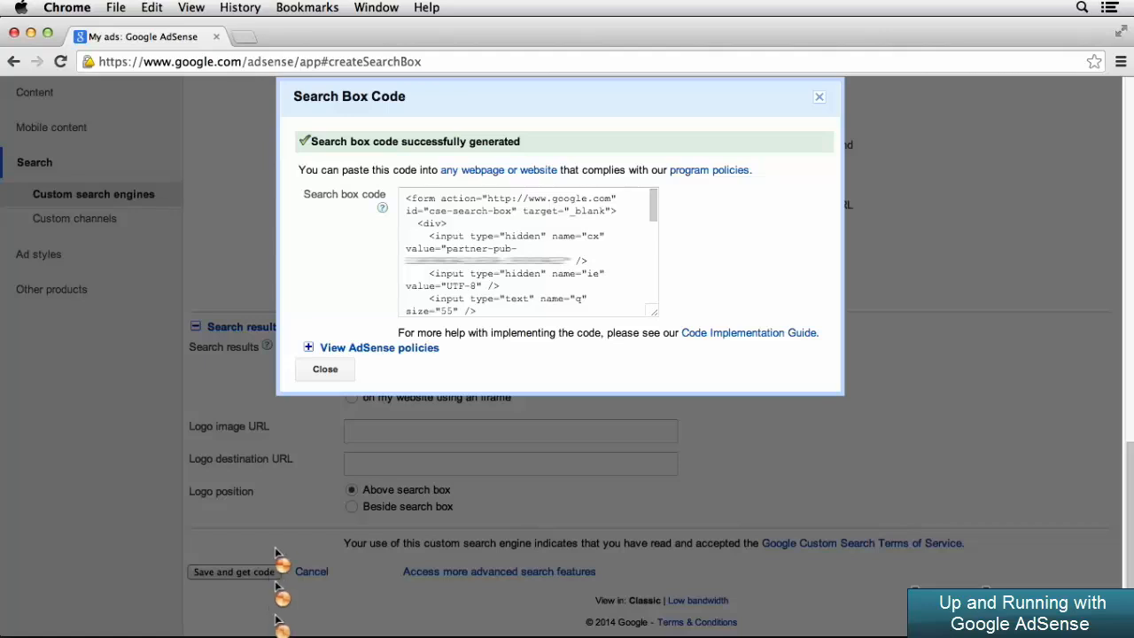
{"action": "left_click", "coordinate": [520, 251]}
{"action": "left_click", "coordinate": [520, 251]}
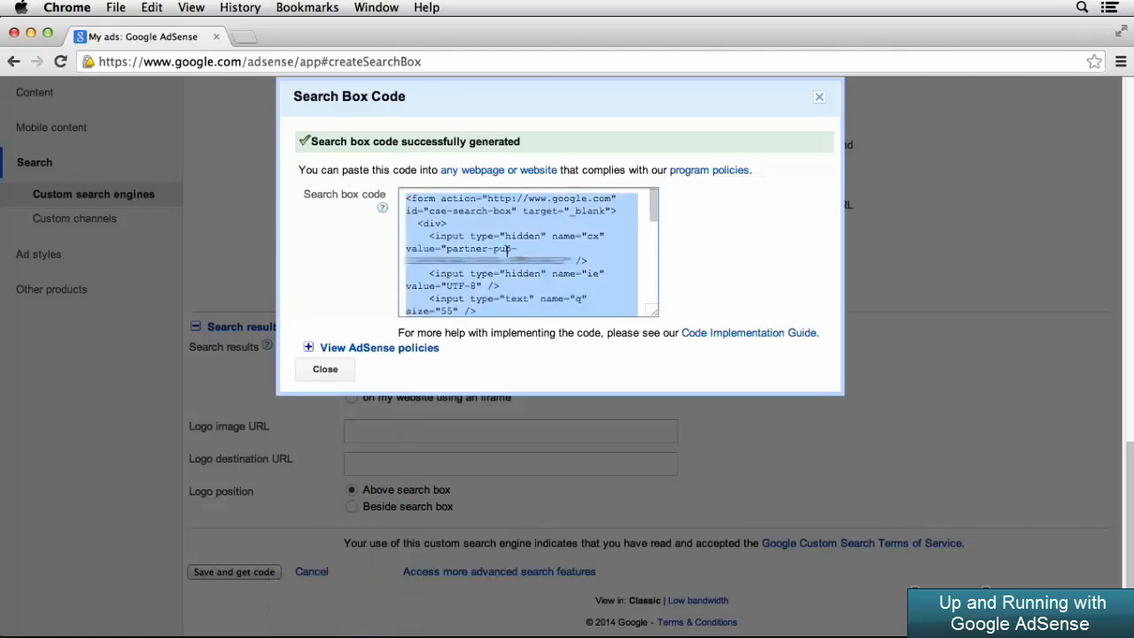
{"action": "right_click", "coordinate": [511, 252]}
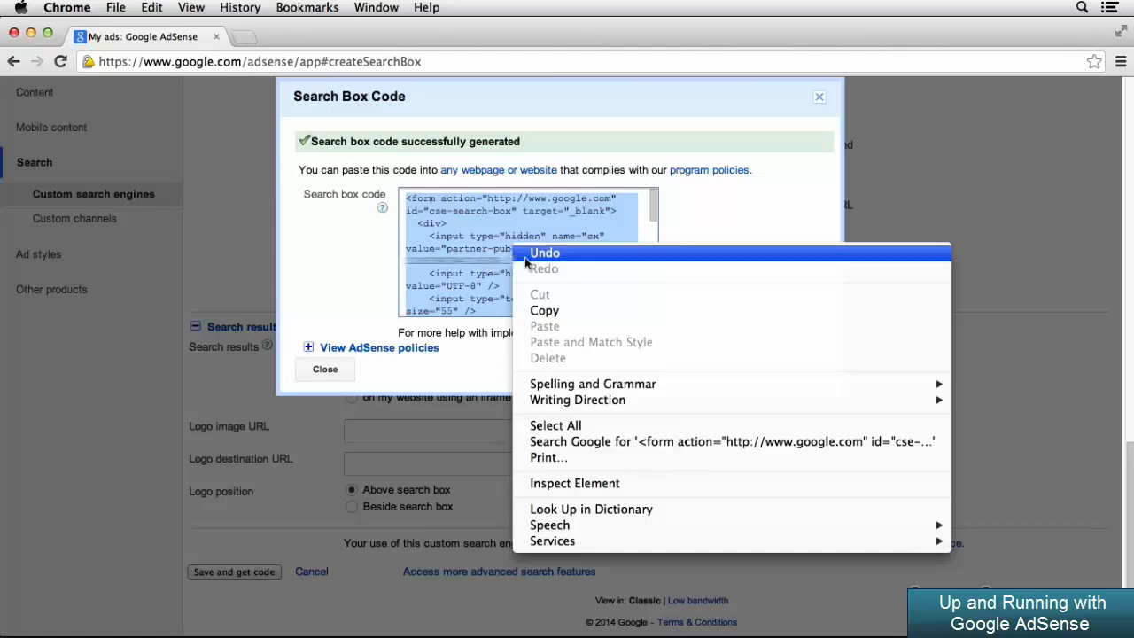
{"action": "left_click", "coordinate": [582, 311]}
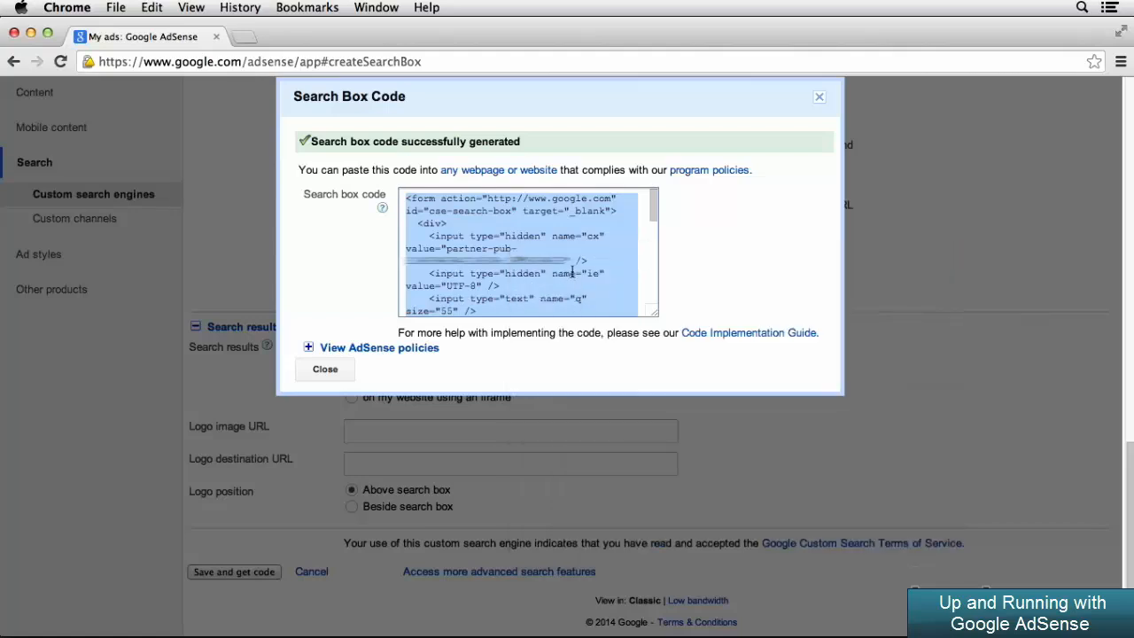